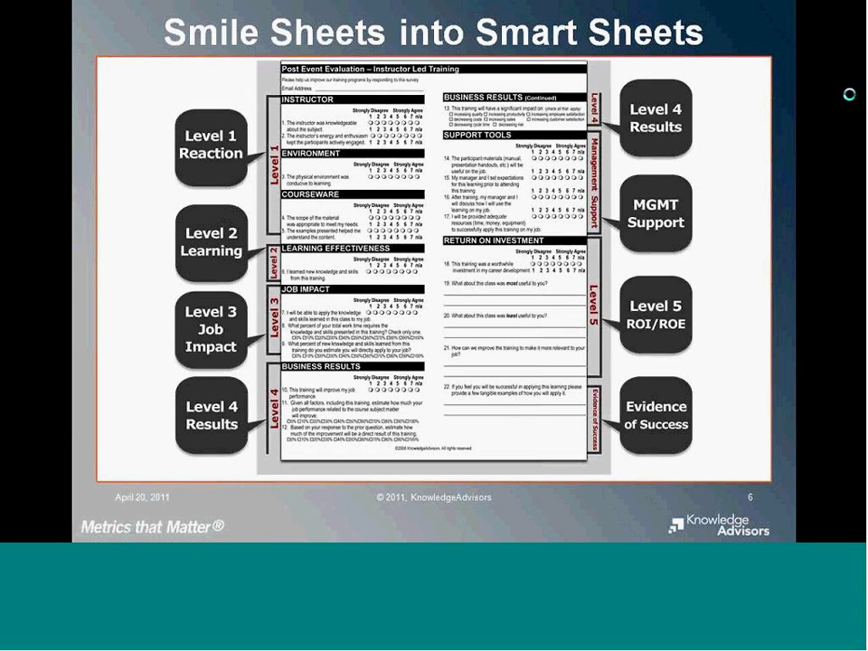
- Switch from PowerPoint to the Firefox window showing the Retention Rates by Level report
key("alt+Tab")
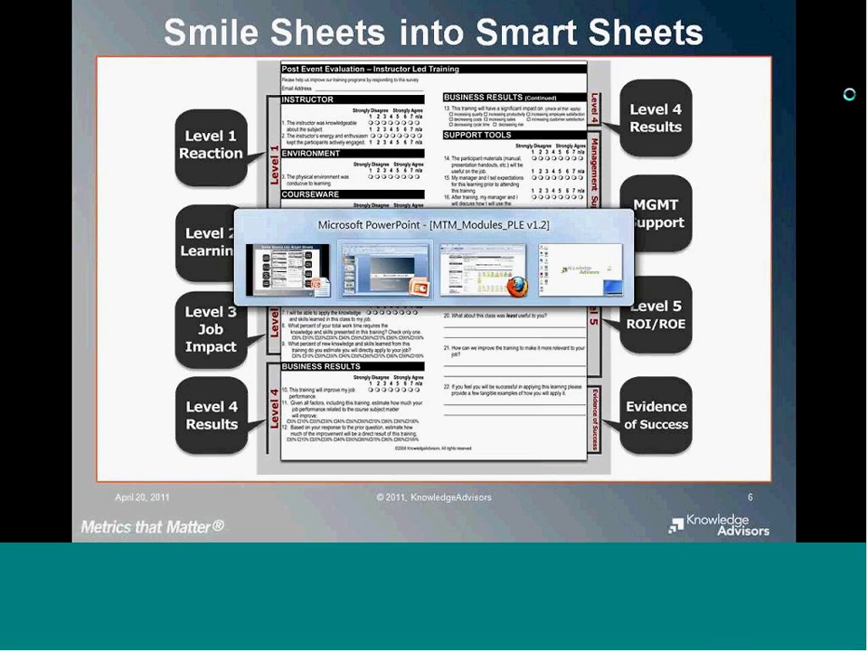
key("alt+Tab")
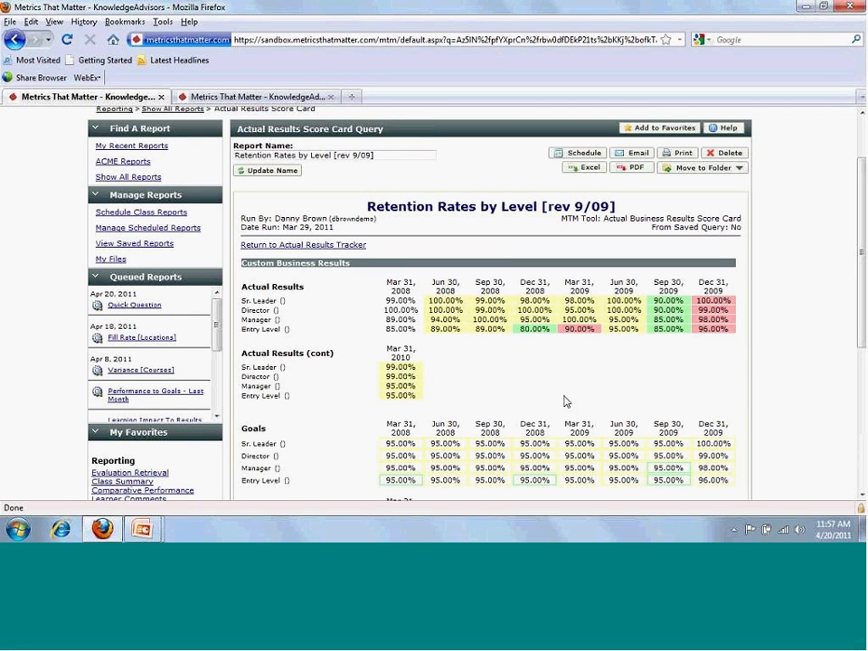
scroll(564, 400, "down", 2)
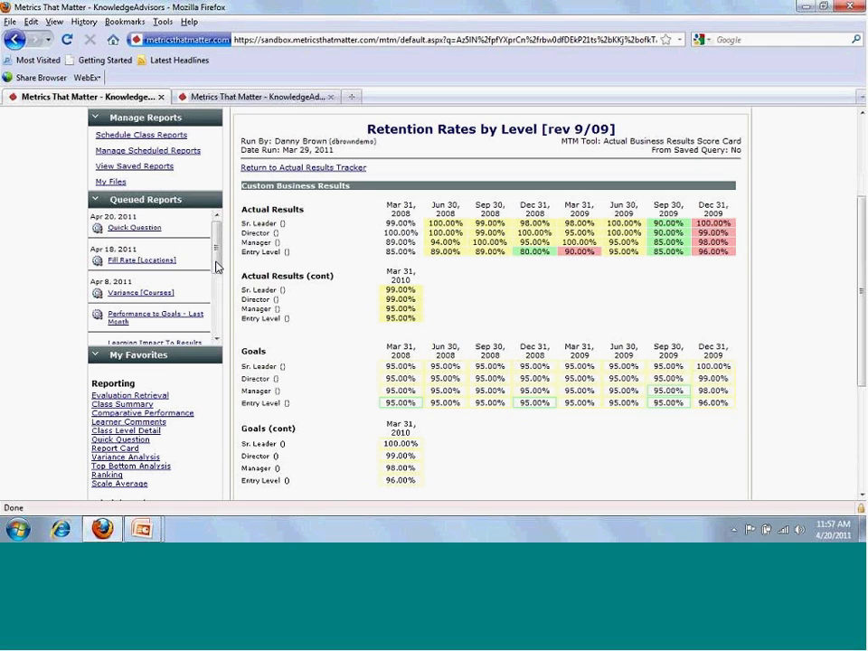
left_click_drag(218, 257, 218, 282)
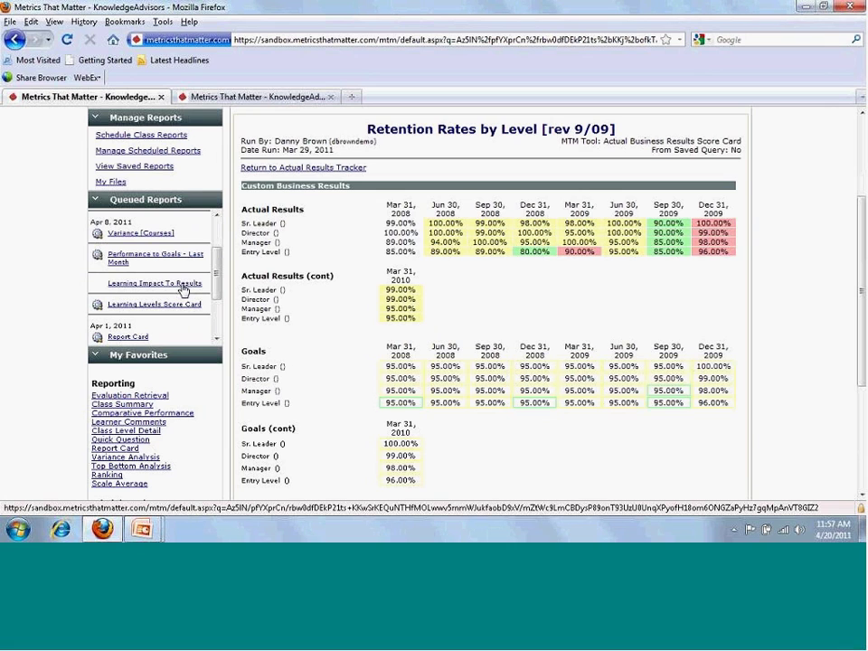
- Open the Learning Impact To Results report and scroll through its monthly East and West sales figures
left_click(183, 287)
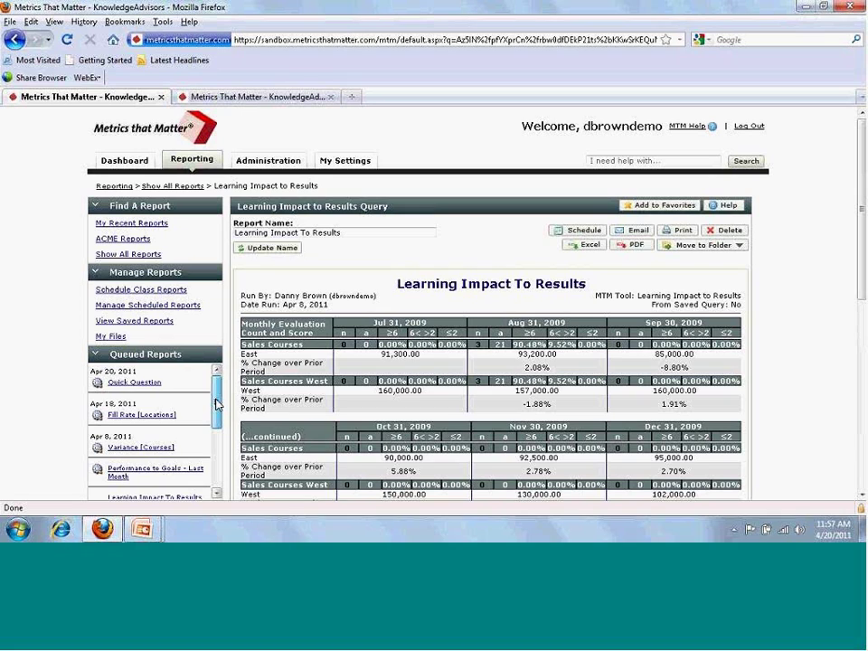
scroll(217, 404, "down", 2)
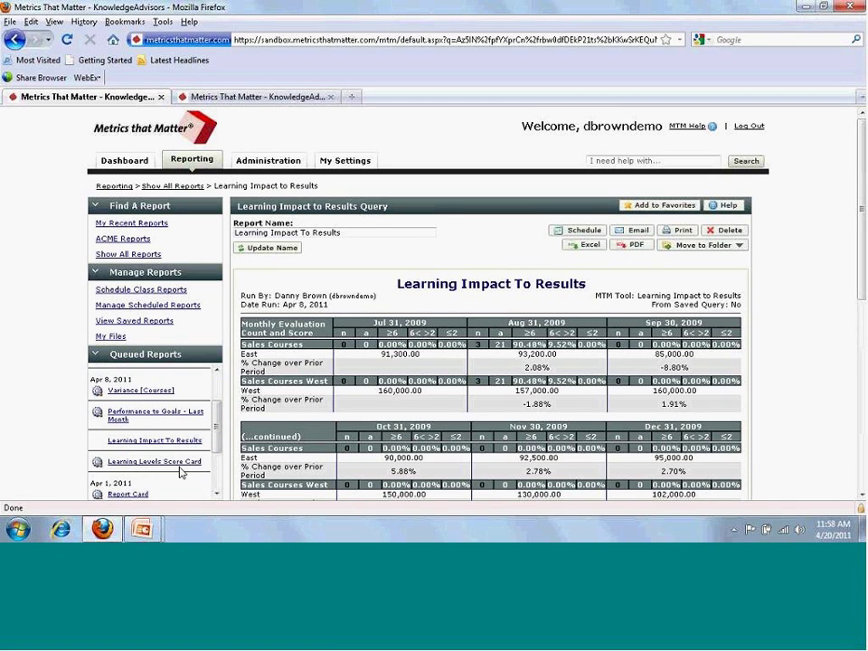
- Open the Learning Levels Score Card comparing averages against the MTM benchmark and goals
left_click(179, 462)
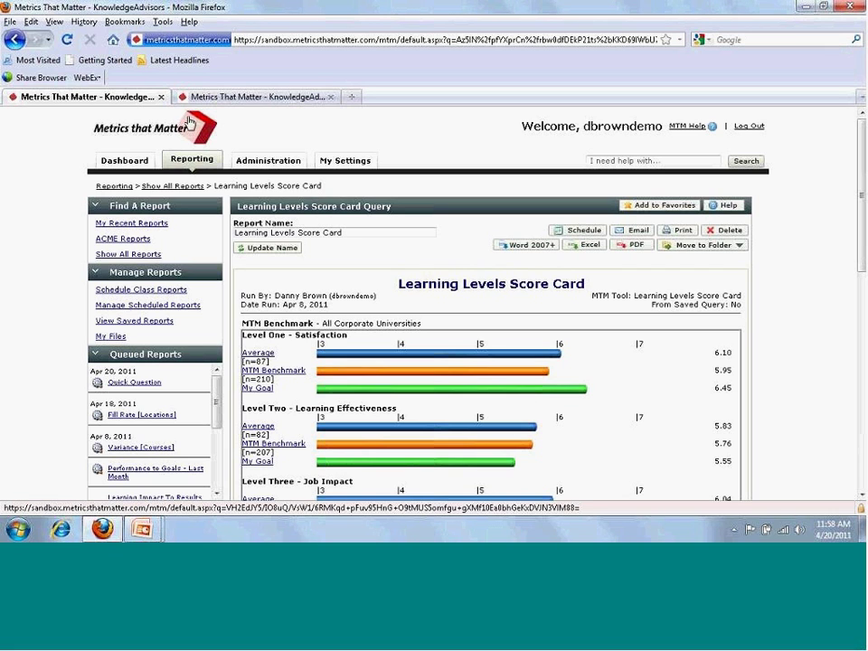
- Switch to the Human Capital ROI Card tab and scroll down through its benchmark comparisons
left_click(253, 97)
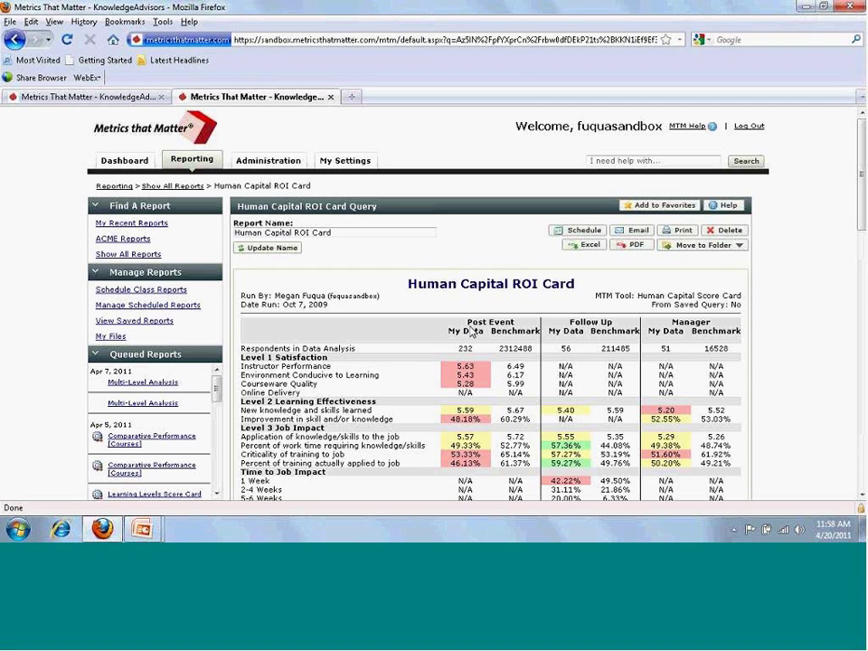
scroll(470, 331, "down", 3)
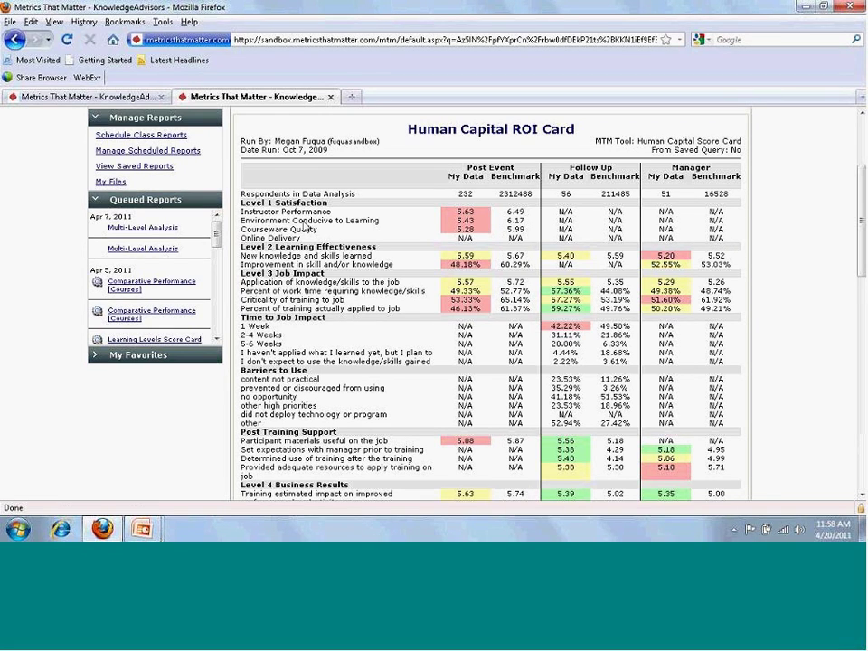
left_click_drag(220, 244, 157, 298)
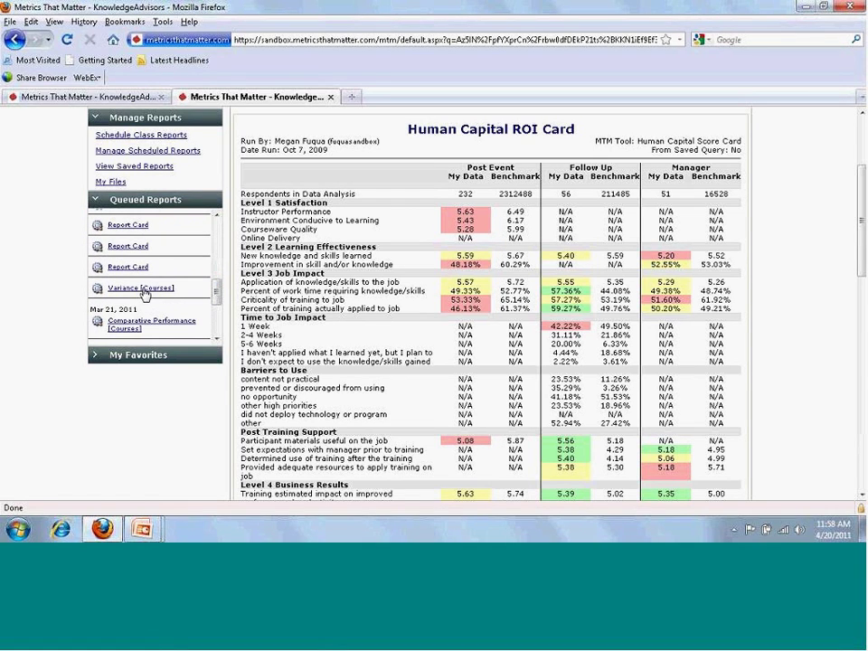
- Open the Variance [Courses] report and scroll through each course's red, yellow and green bands
left_click(142, 288)
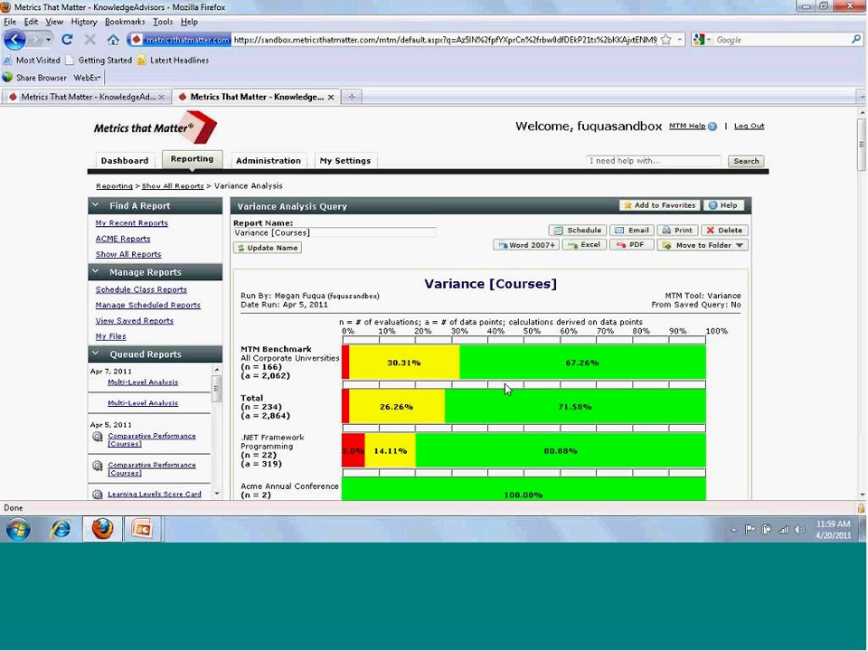
scroll(511, 387, "down", 3)
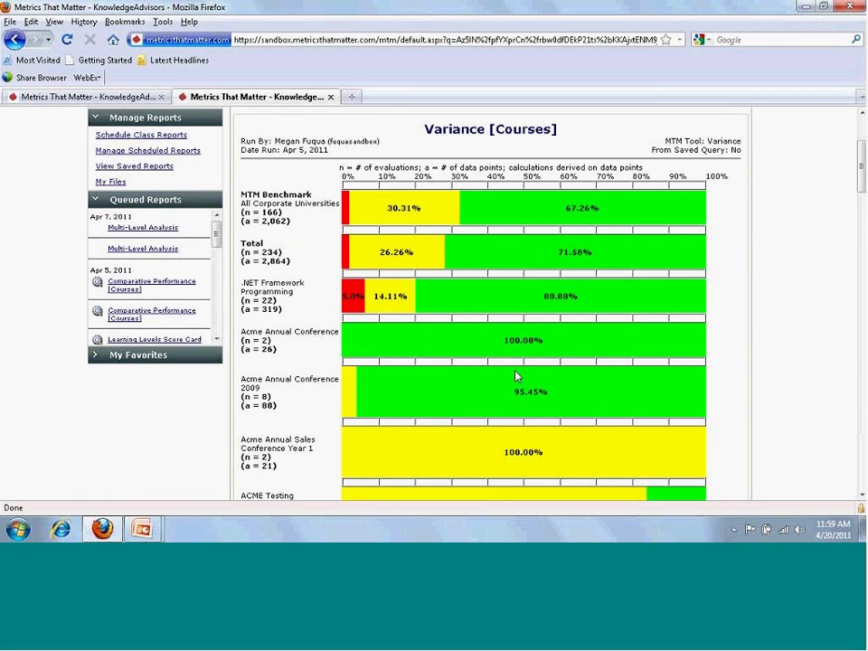
scroll(516, 376, "down", 1)
scroll(516, 376, "down", 3)
scroll(517, 376, "down", 2)
scroll(516, 376, "down", 2)
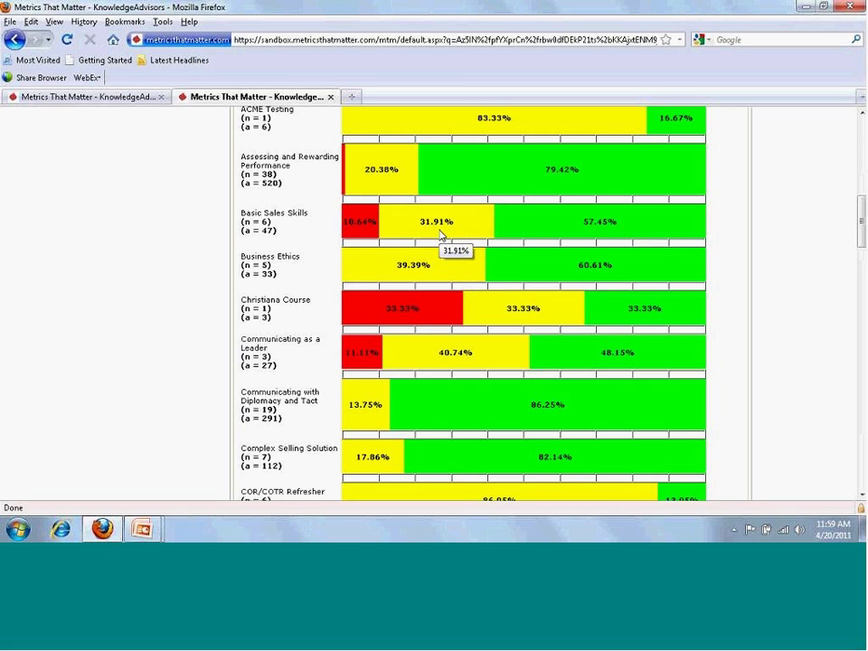
- From the first tab, open the Comparative Performance [Instructors] report from Queued Reports
left_click(91, 96)
left_click_drag(217, 389, 221, 483)
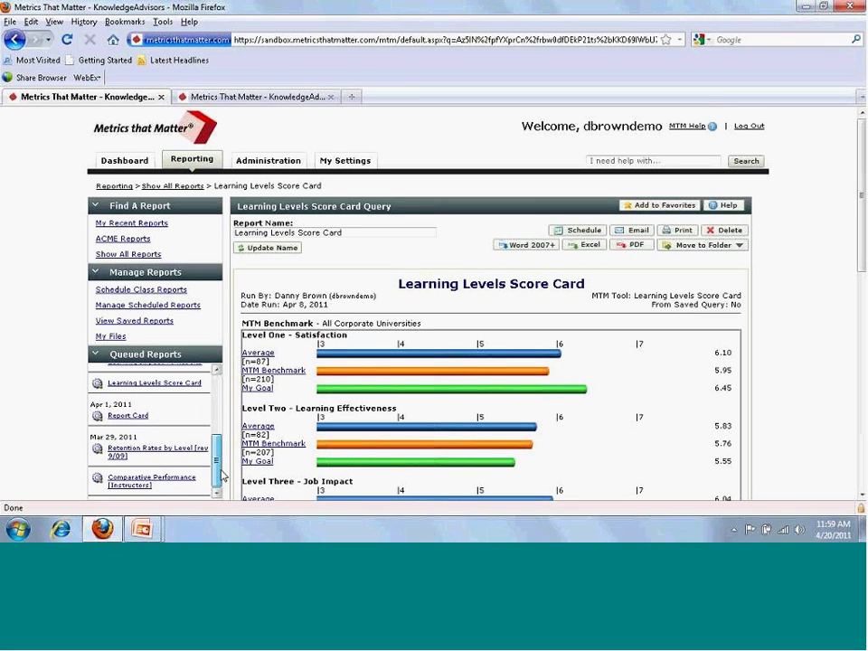
left_click(135, 484)
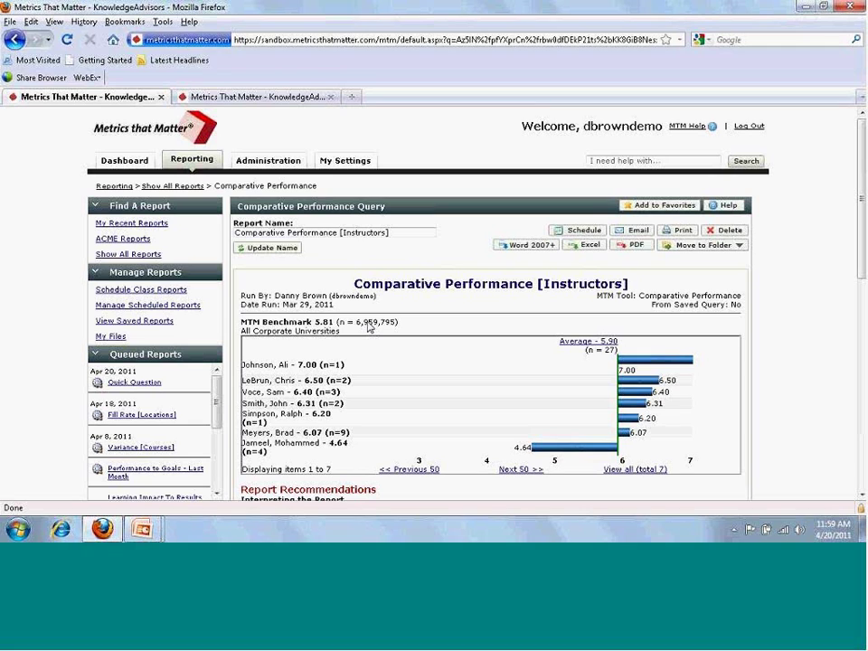
left_click(135, 385)
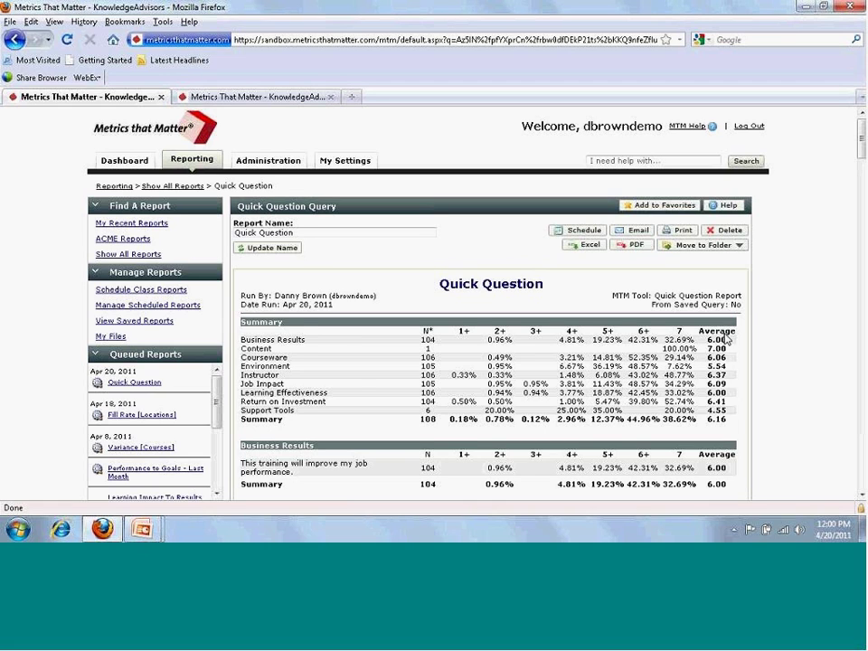
scroll(724, 338, "down", 2)
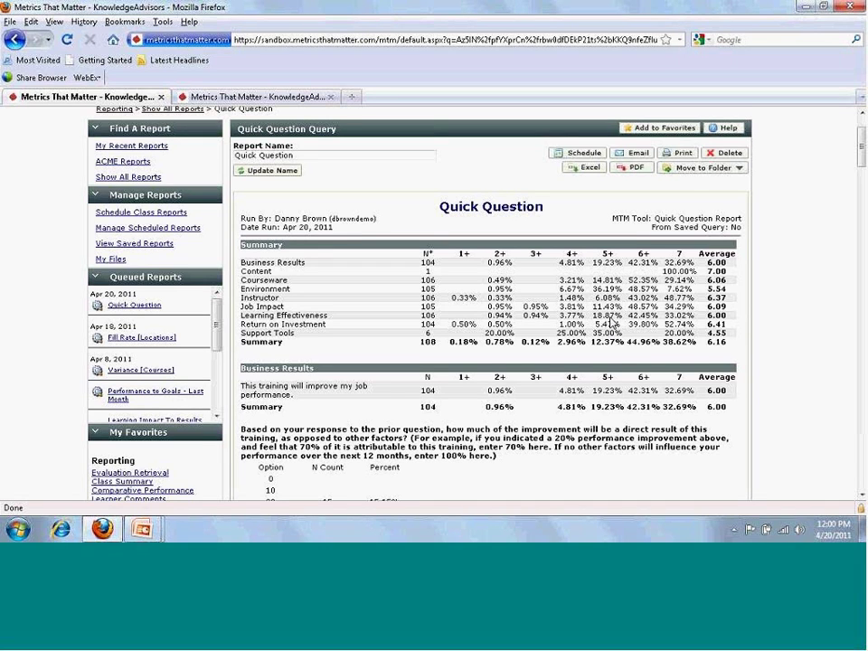
scroll(610, 322, "down", 3)
scroll(610, 322, "down", 5)
scroll(610, 322, "down", 5)
scroll(610, 321, "down", 3)
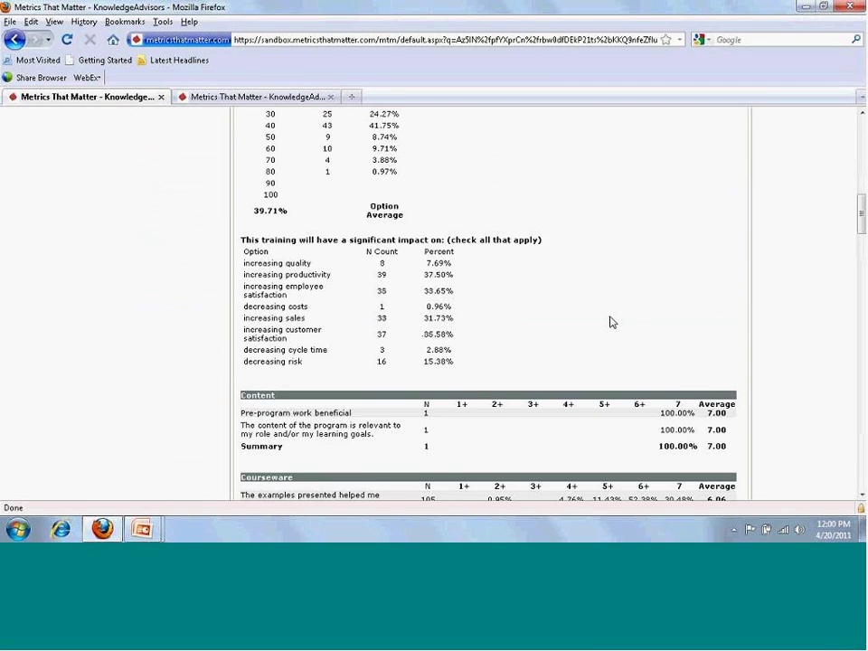
scroll(610, 322, "down", 5)
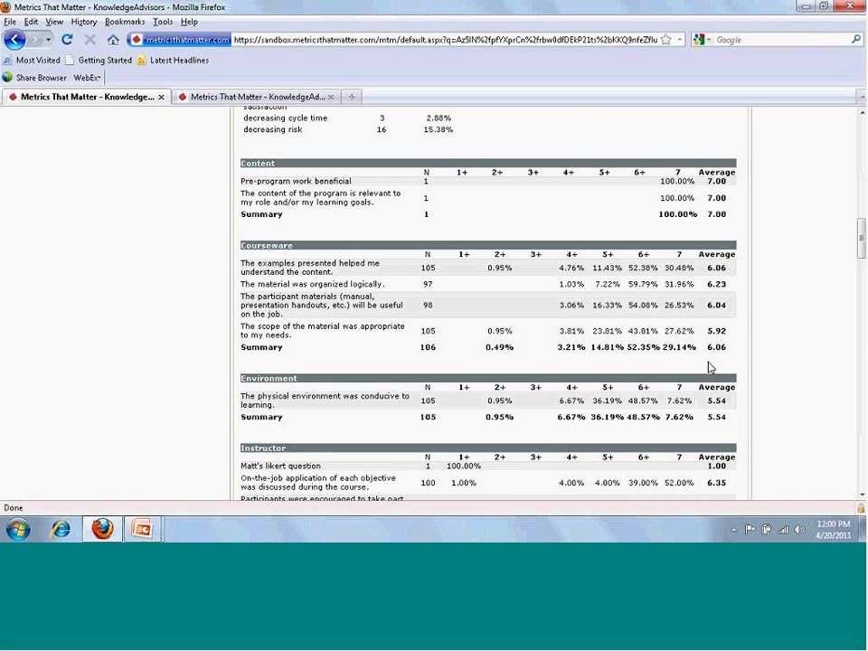
scroll(709, 366, "down", 6)
scroll(709, 366, "down", 3)
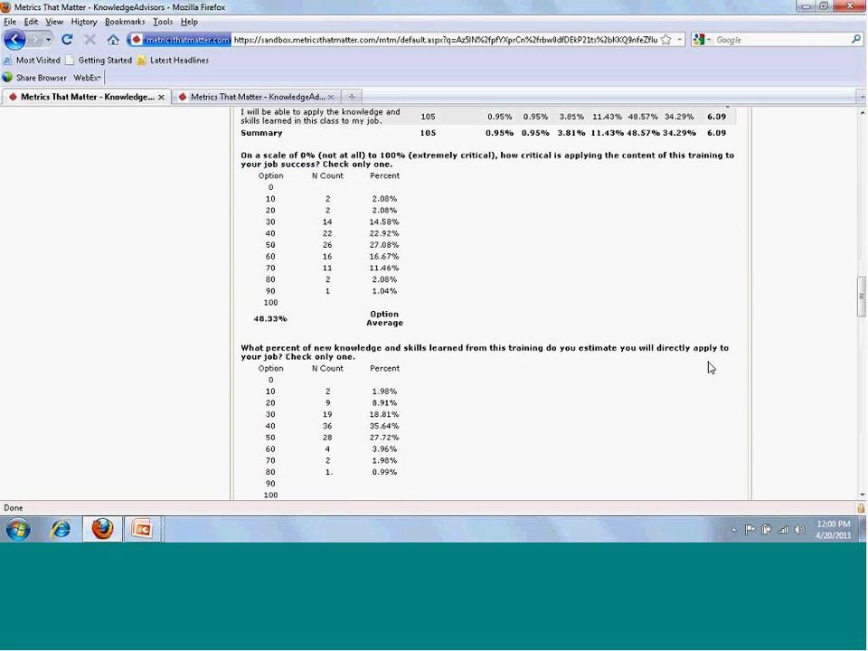
scroll(709, 367, "down", 3)
scroll(709, 366, "down", 5)
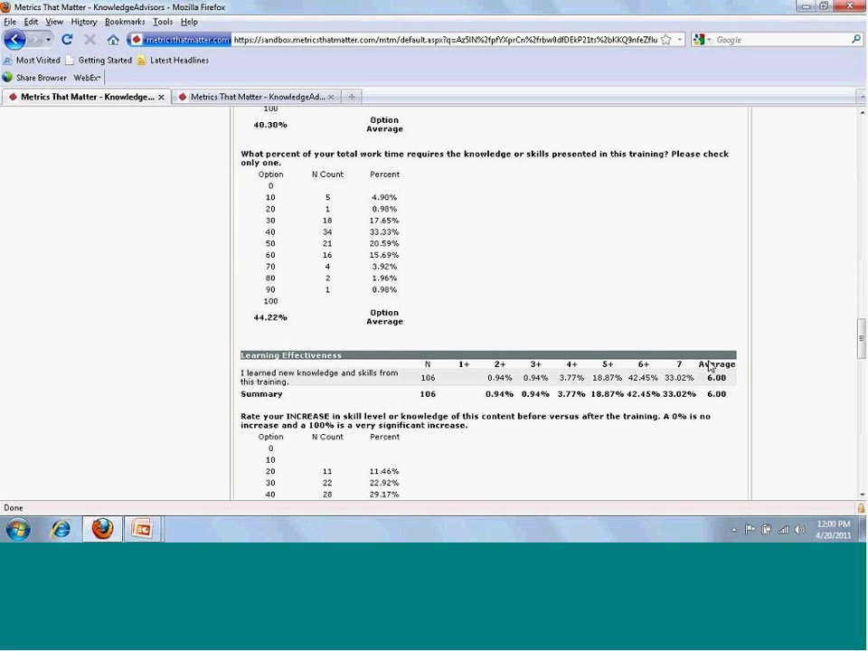
scroll(709, 366, "down", 5)
scroll(709, 366, "down", 4)
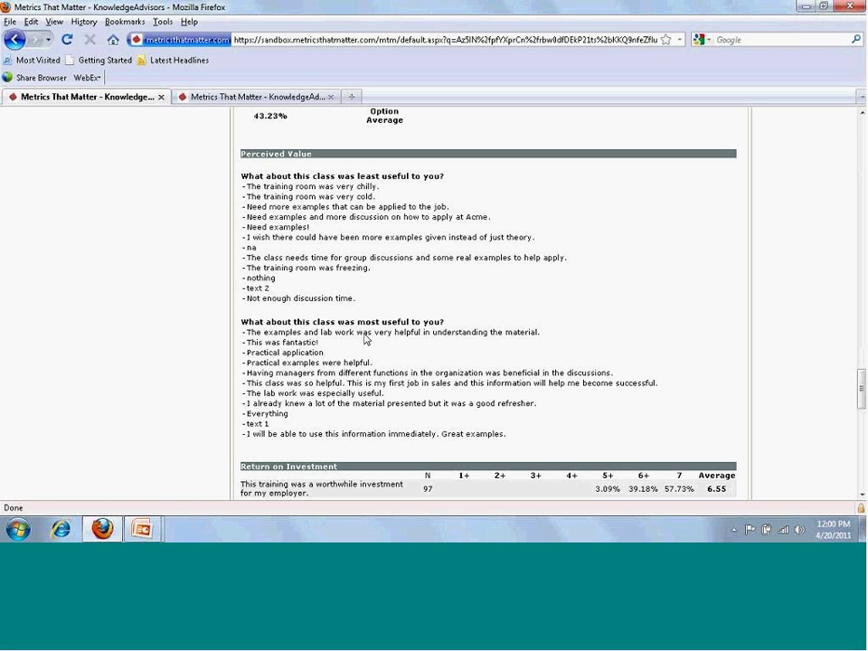
scroll(481, 356, "down", 3)
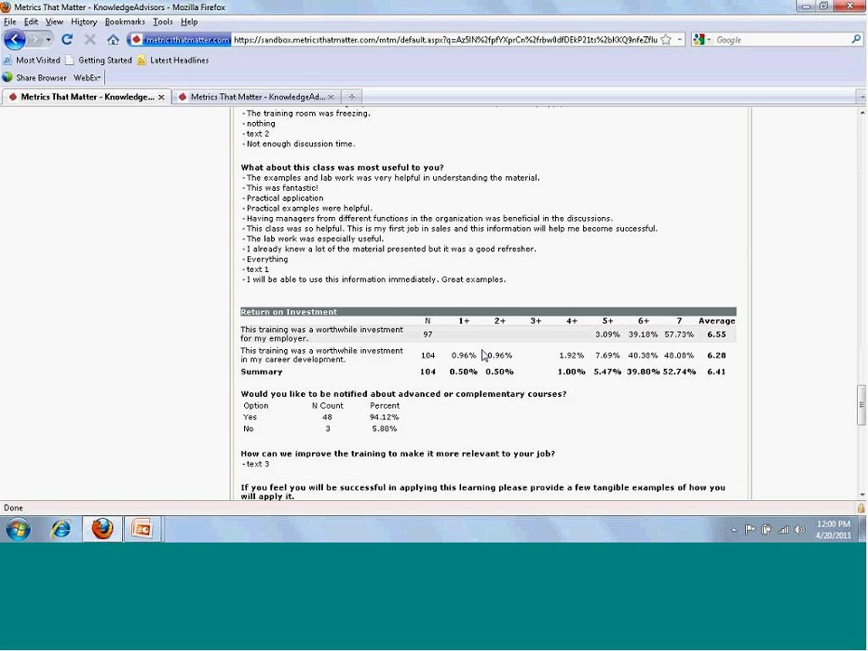
scroll(482, 355, "down", 2)
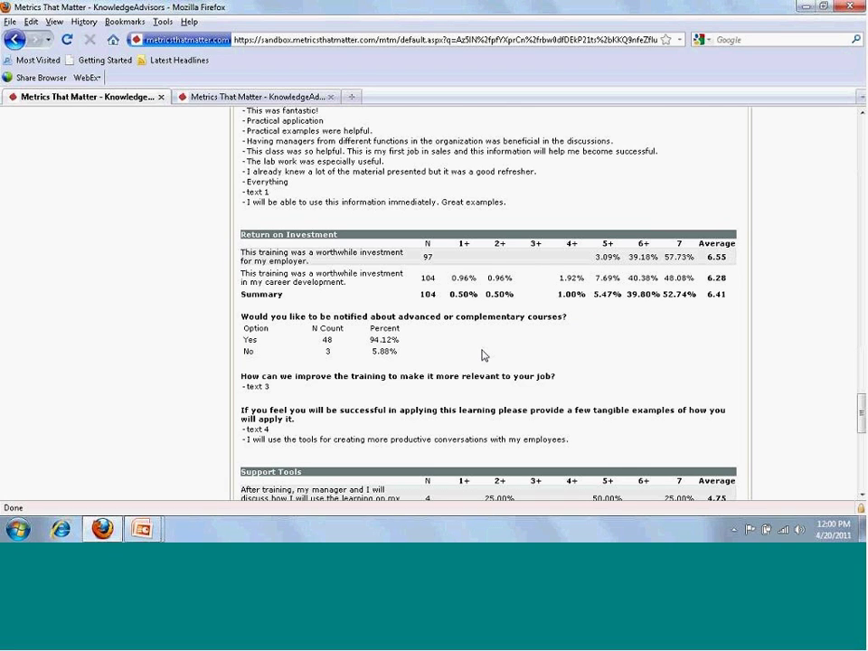
scroll(481, 355, "up", 5)
scroll(482, 355, "up", 5)
scroll(488, 343, "up", 5)
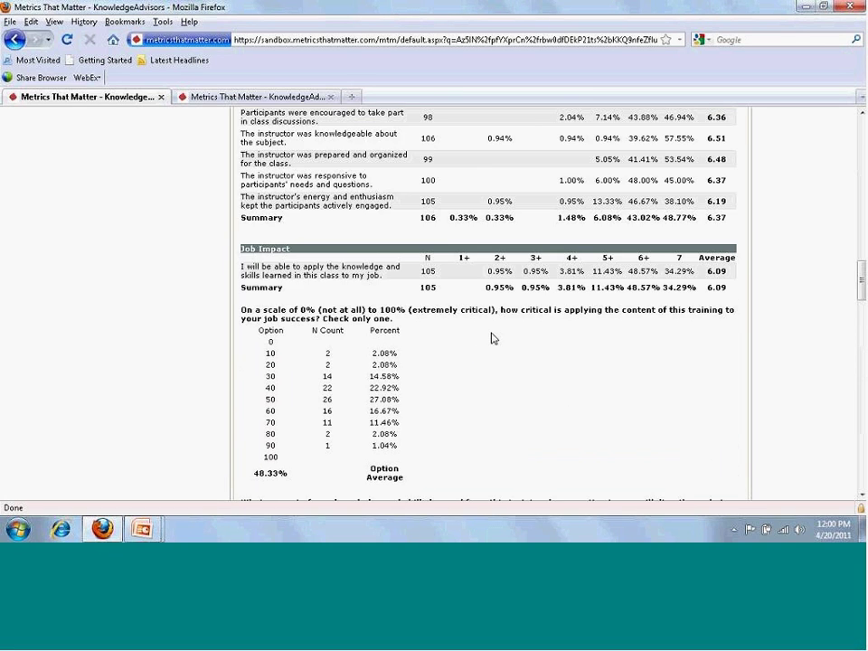
scroll(492, 338, "up", 5)
scroll(494, 336, "down", 10)
scroll(494, 335, "up", 7)
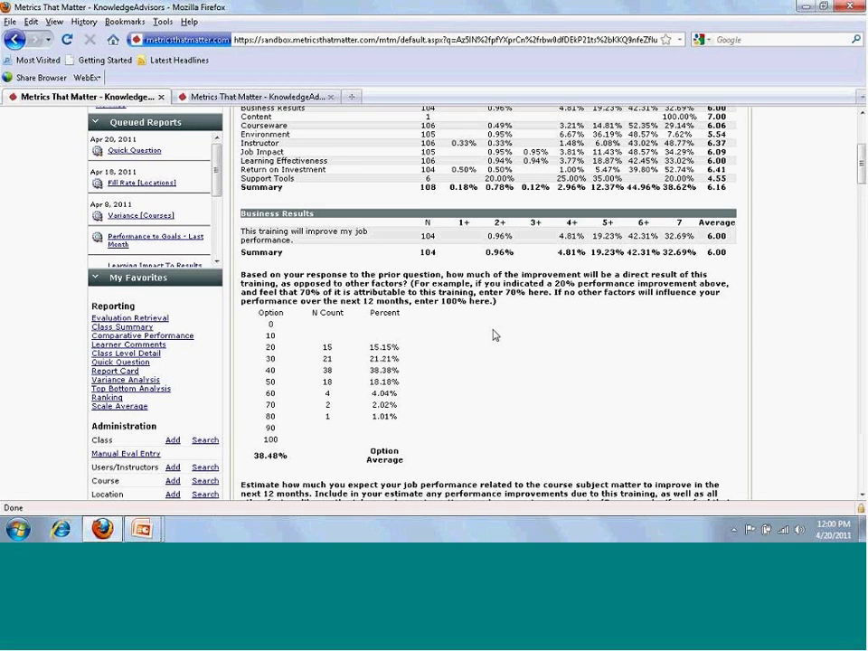
left_click_drag(218, 179, 217, 188)
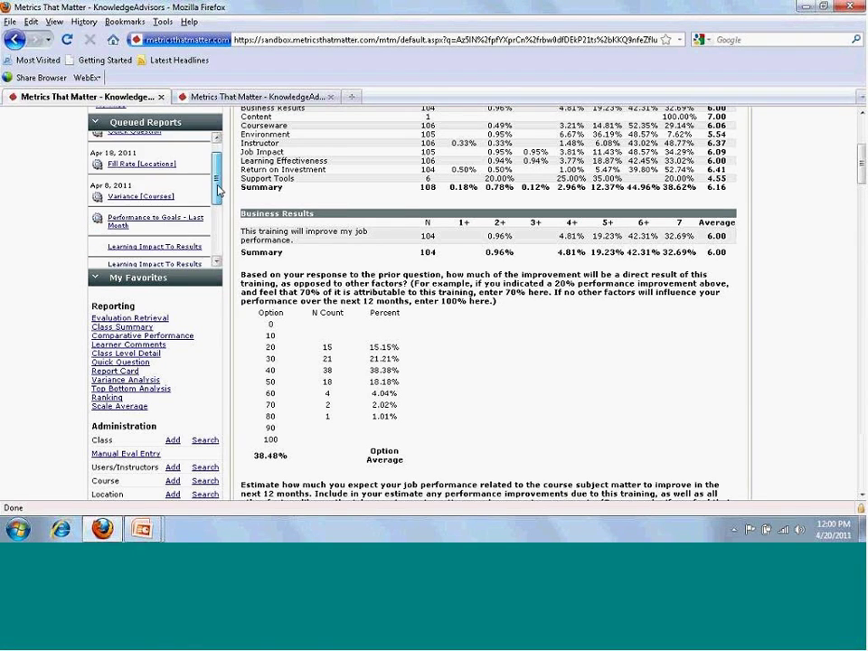
scroll(153, 180, "down", 2)
scroll(154, 181, "up", 2)
scroll(151, 176, "up", 2)
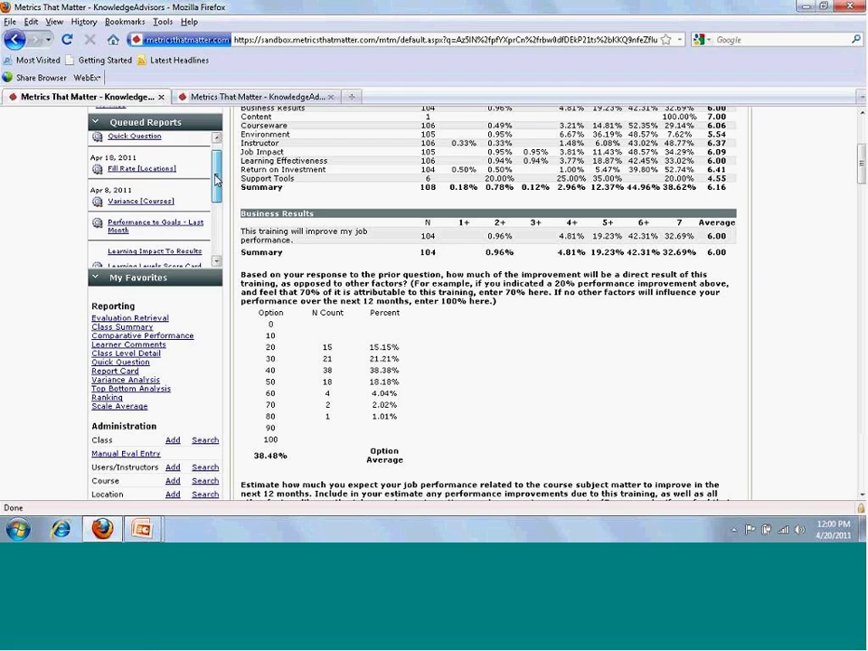
- Open Fill Rate [Locations] and highlight the Report Recommendations heading, then scroll back up
left_click(150, 172)
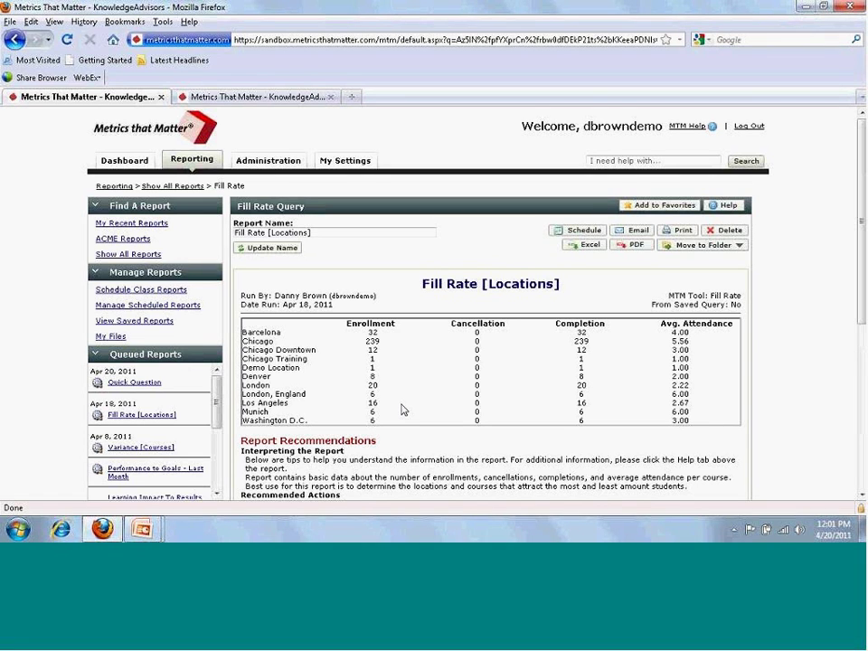
scroll(402, 409, "down", 2)
scroll(402, 409, "down", 3)
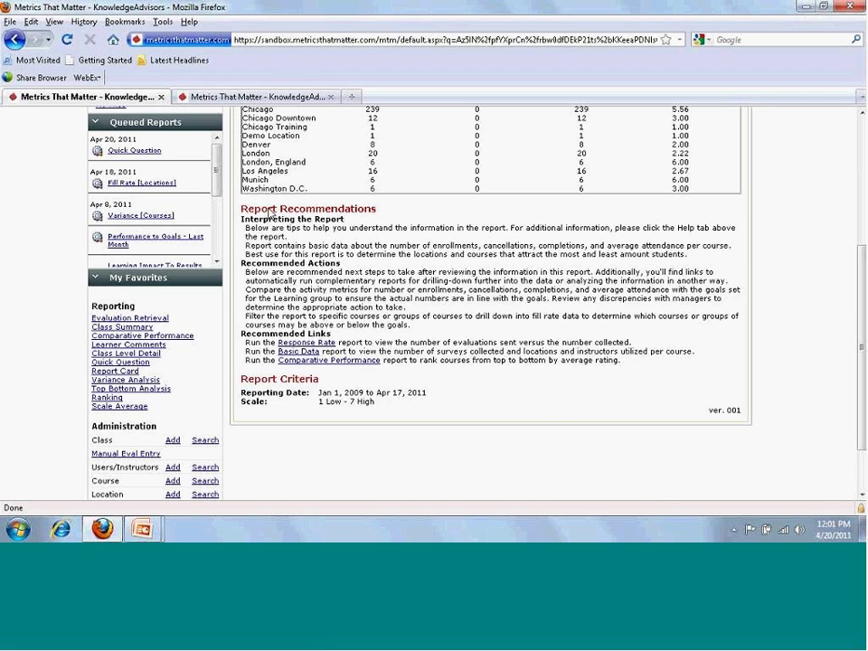
left_click_drag(241, 209, 383, 223)
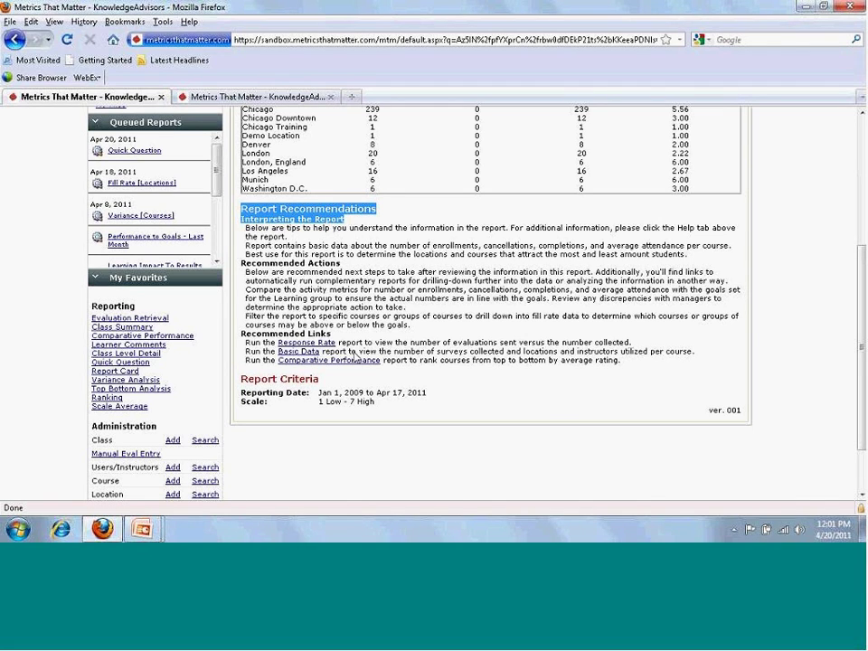
scroll(647, 298, "up", 5)
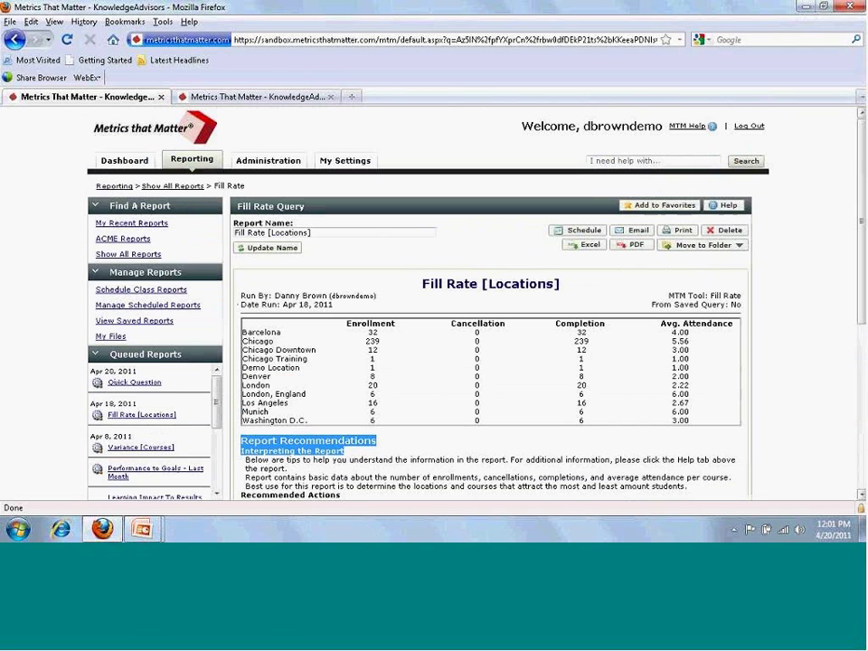